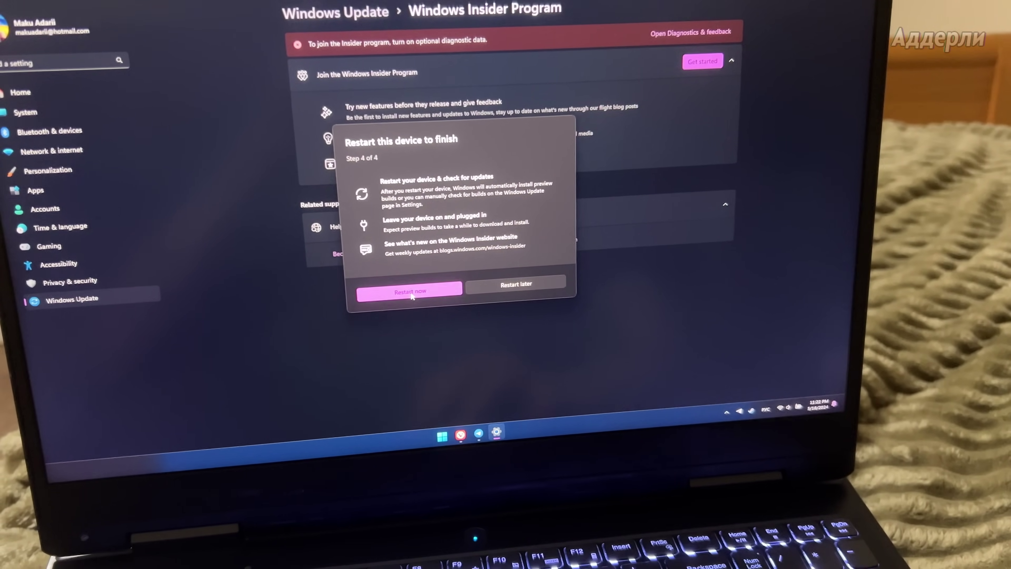
# - Restart the device to finish joining the Windows Insider Program
pyautogui.click(408, 294)
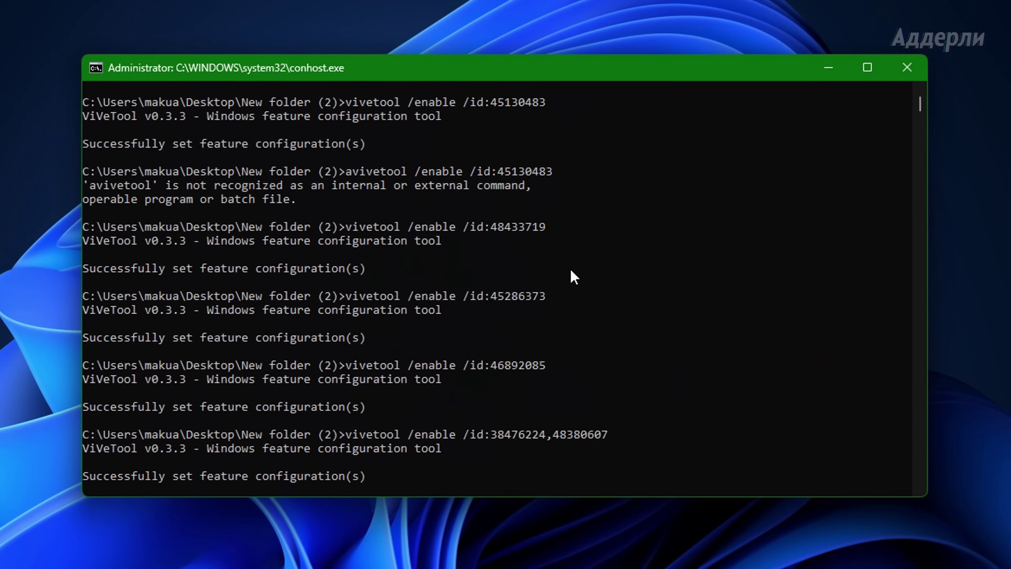
# - Look through the vivetool /enable commands run in the administrator console window
pyautogui.scroll(10, 571, 272)
pyautogui.scroll(-14, 571, 272)
pyautogui.scroll(-15, 573, 276)
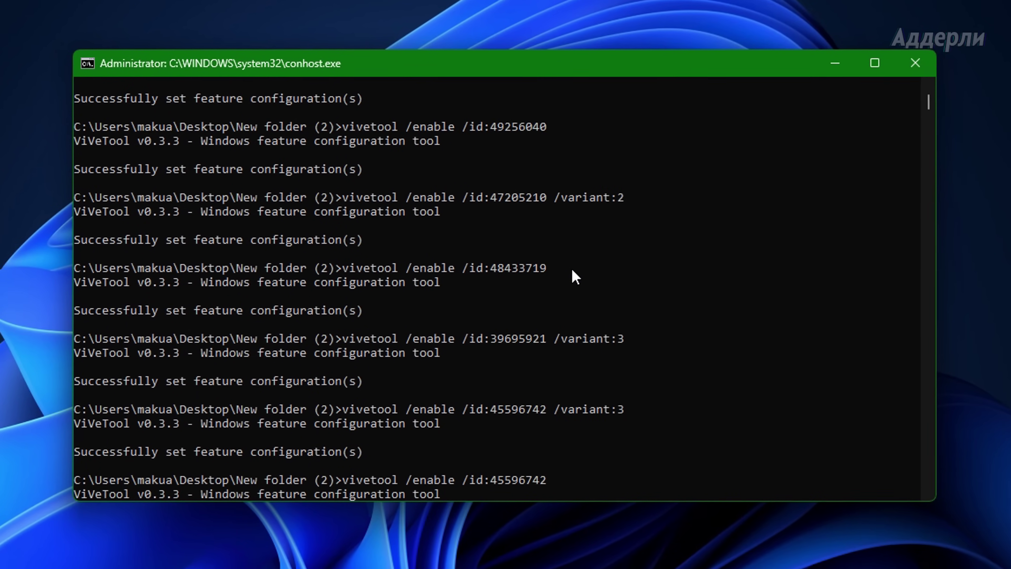
pyautogui.scroll(-3, 576, 275)
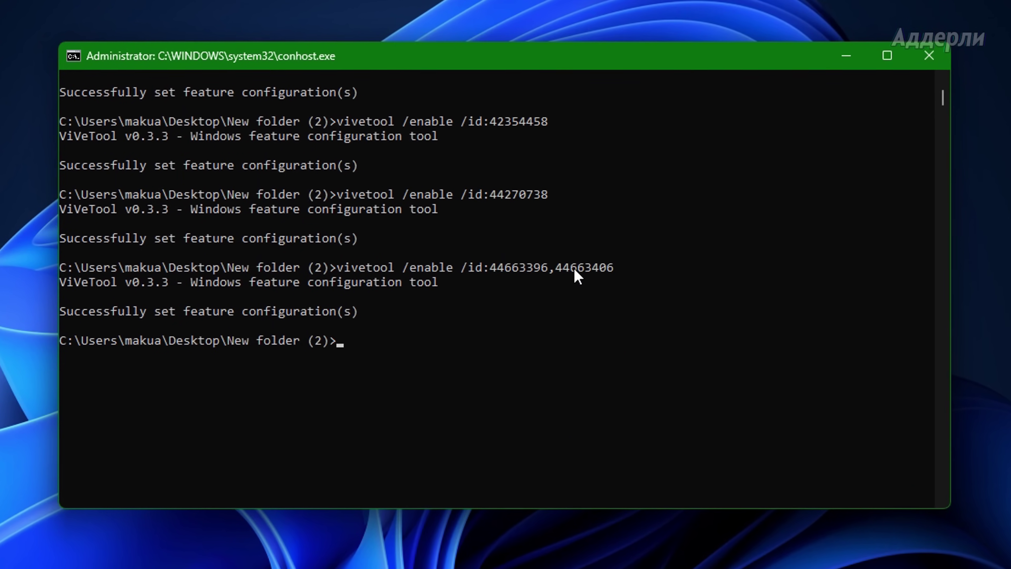
pyautogui.scroll(15, 576, 274)
pyautogui.scroll(-20, 579, 276)
pyautogui.scroll(8, 576, 275)
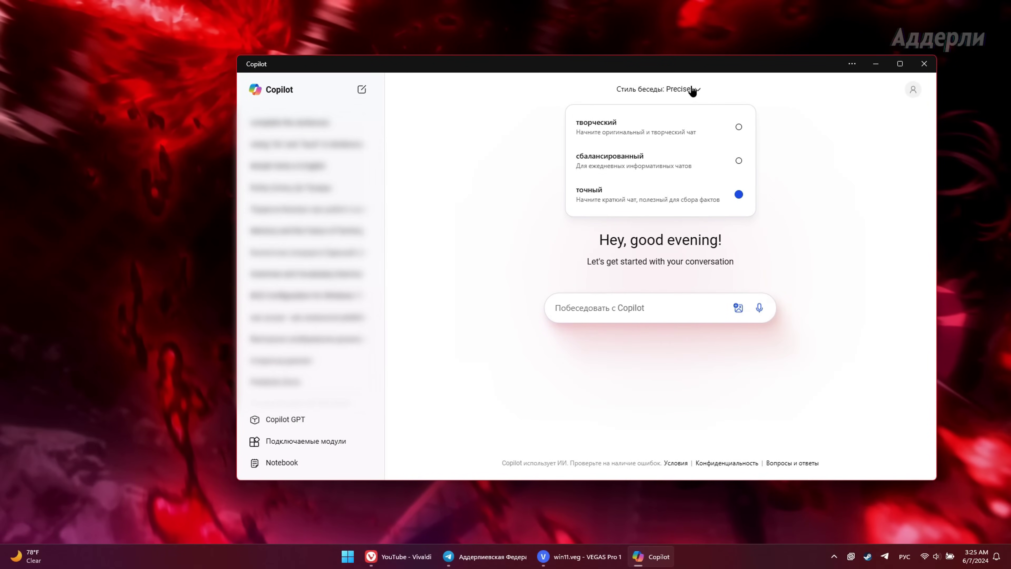
# - Try Copilot's творческий, сбалансированный and точный conversation styles in turn, and finish on творческий
pyautogui.click(677, 117)
pyautogui.click(676, 96)
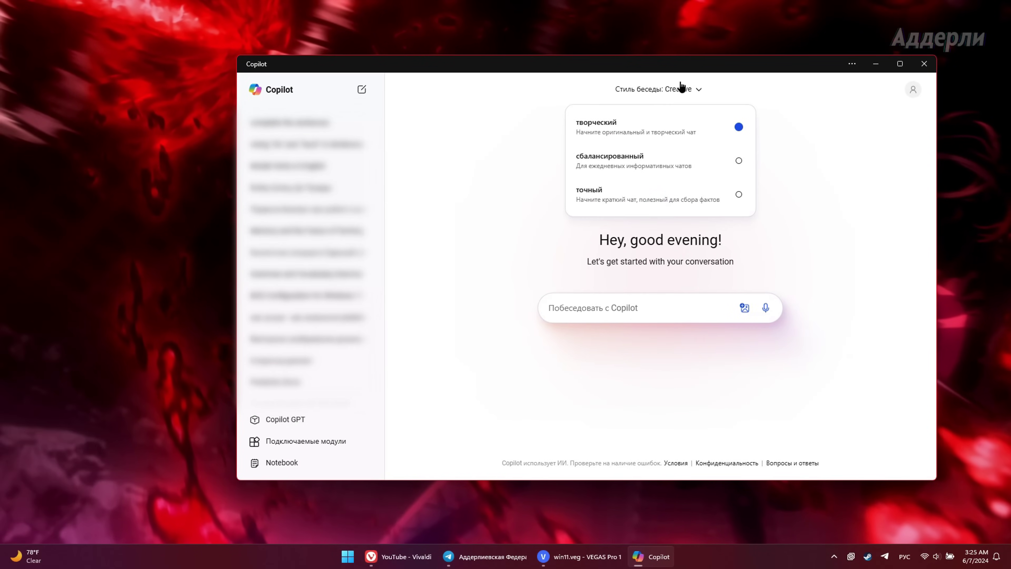
pyautogui.click(685, 157)
pyautogui.click(690, 89)
pyautogui.click(666, 188)
pyautogui.click(686, 89)
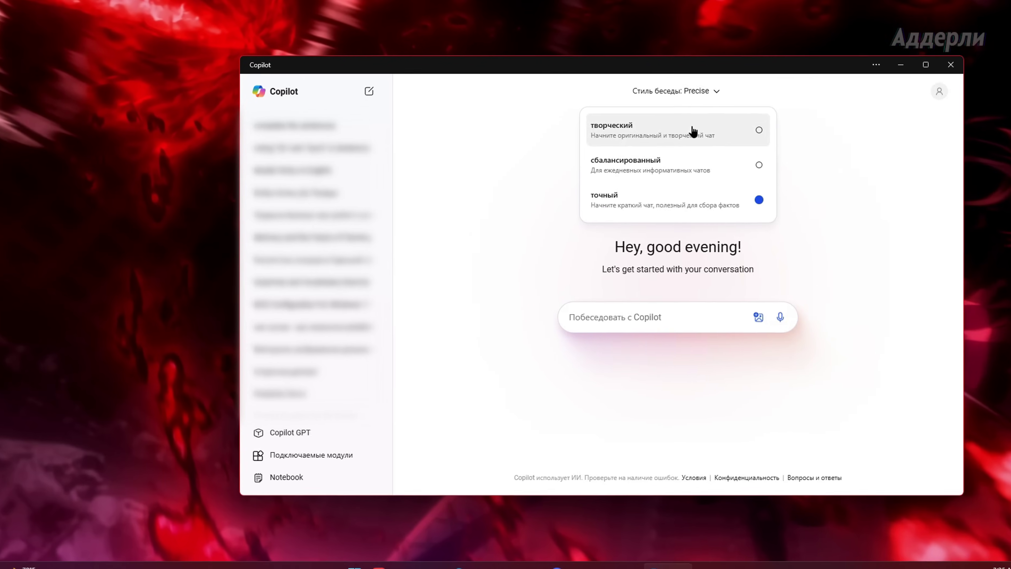
pyautogui.click(735, 128)
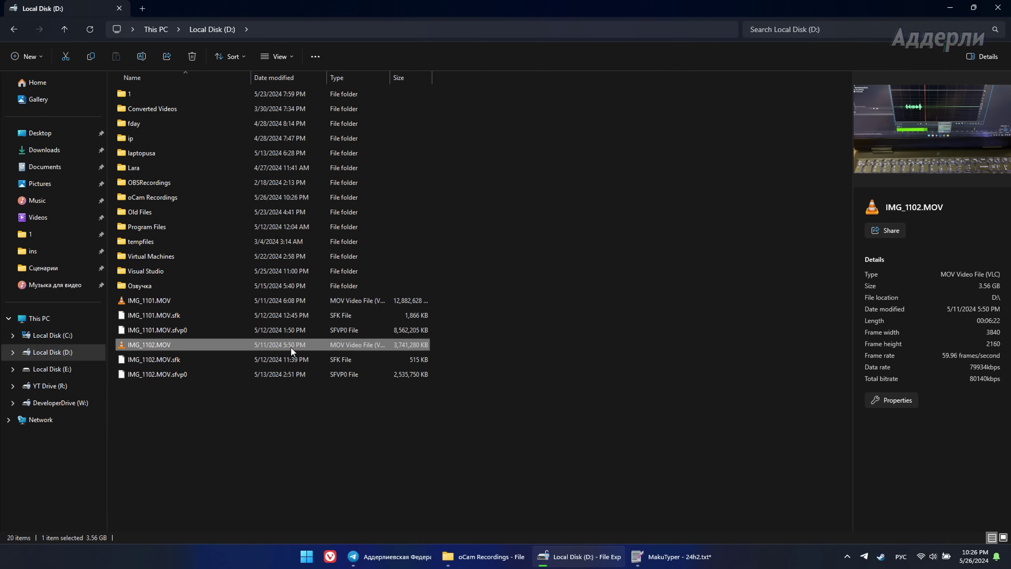
# - Compare the context menus of the IMG_1102.MOV file and the fday folder on Local Disk (D:)
pyautogui.rightClick(291, 347)
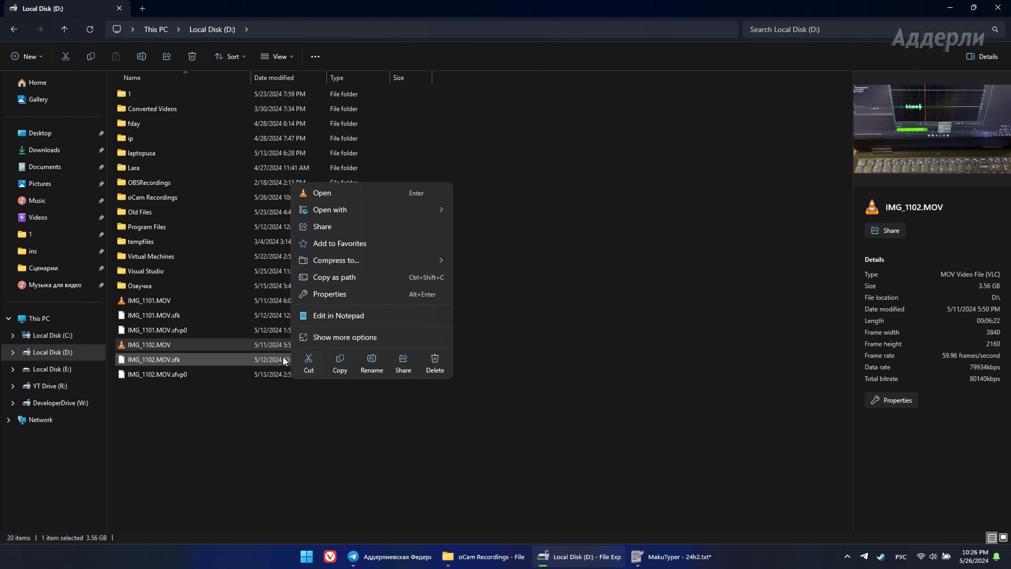
pyautogui.rightClick(251, 124)
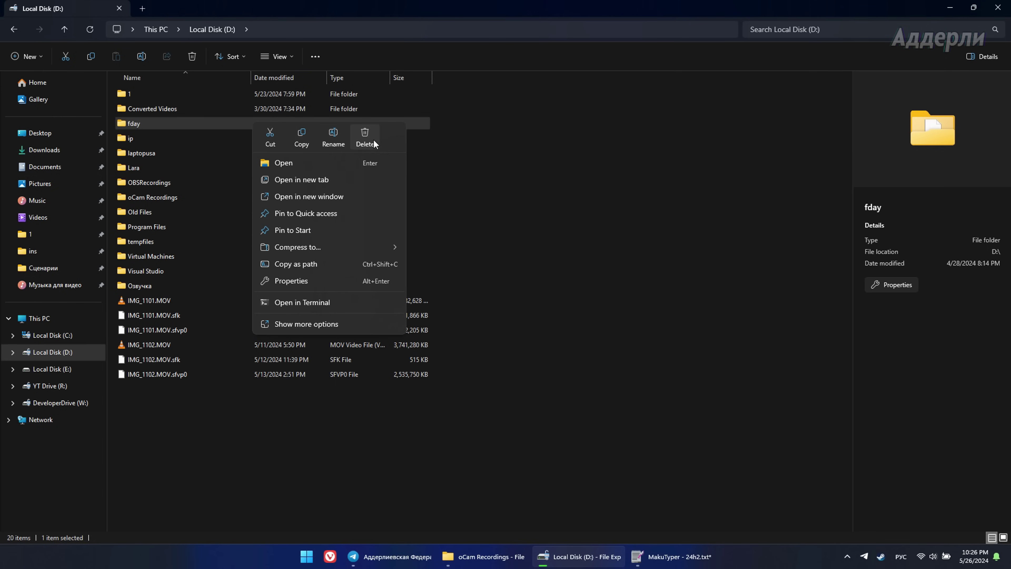
pyautogui.click(224, 341)
pyautogui.rightClick(224, 342)
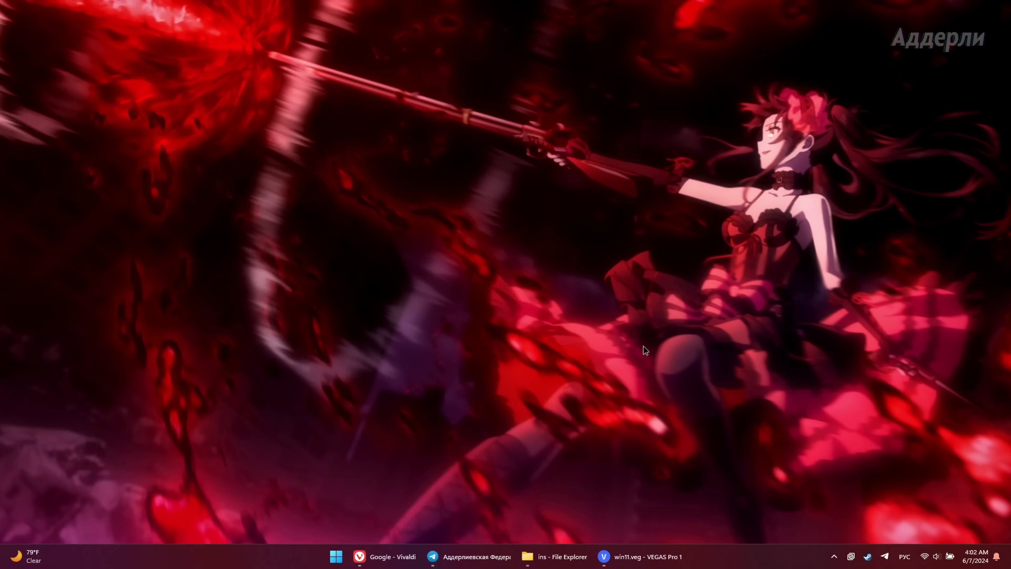
# - Switch back and forth between the virtual desktops several times to examine the transition animation
pyautogui.press('ctrl+super+Left')
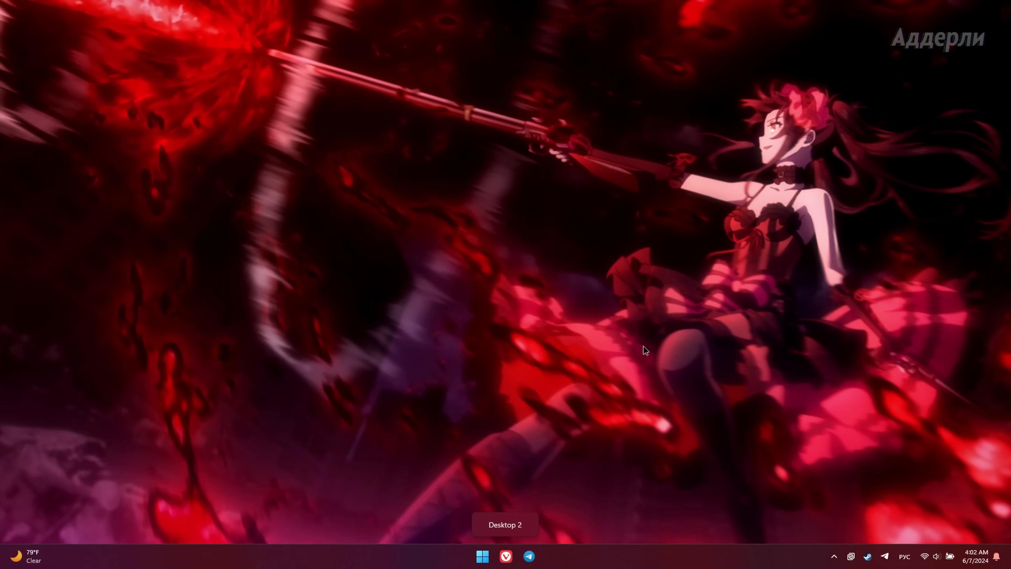
pyautogui.press('ctrl+super+Left')
pyautogui.press('ctrl+super+Left')
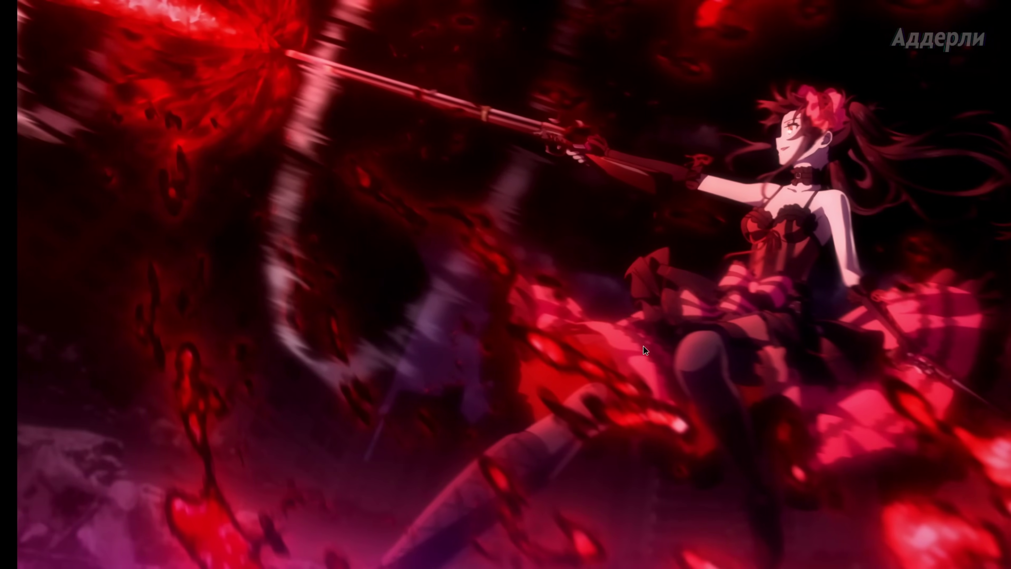
pyautogui.press('ctrl+super+Right')
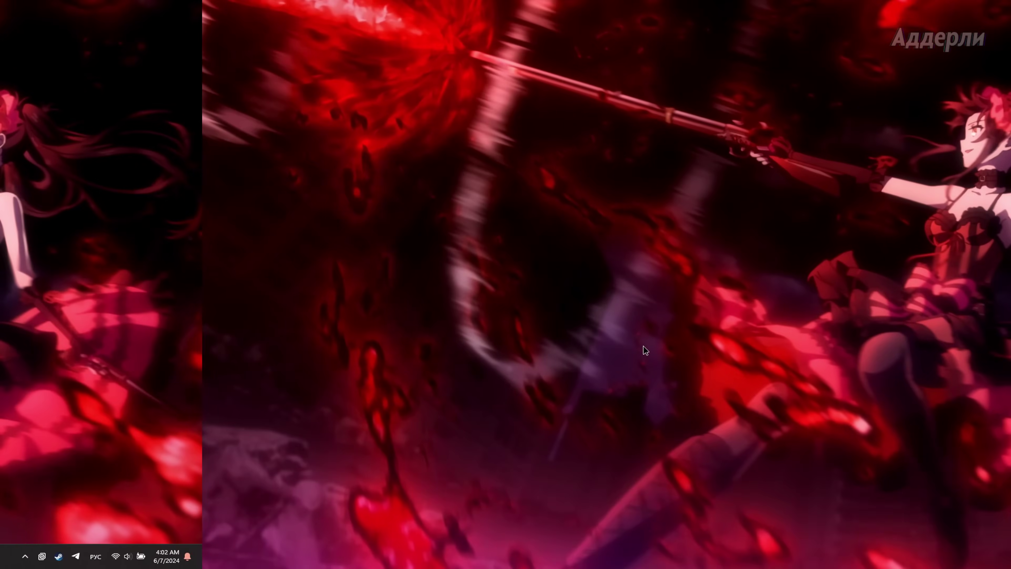
pyautogui.press('ctrl+super+Right')
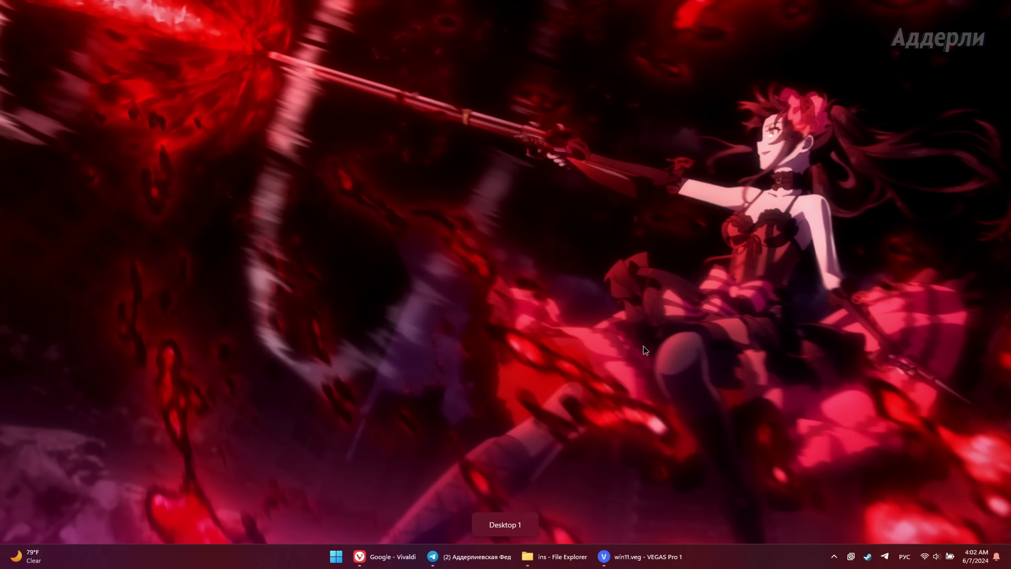
pyautogui.press('ctrl+super+Right')
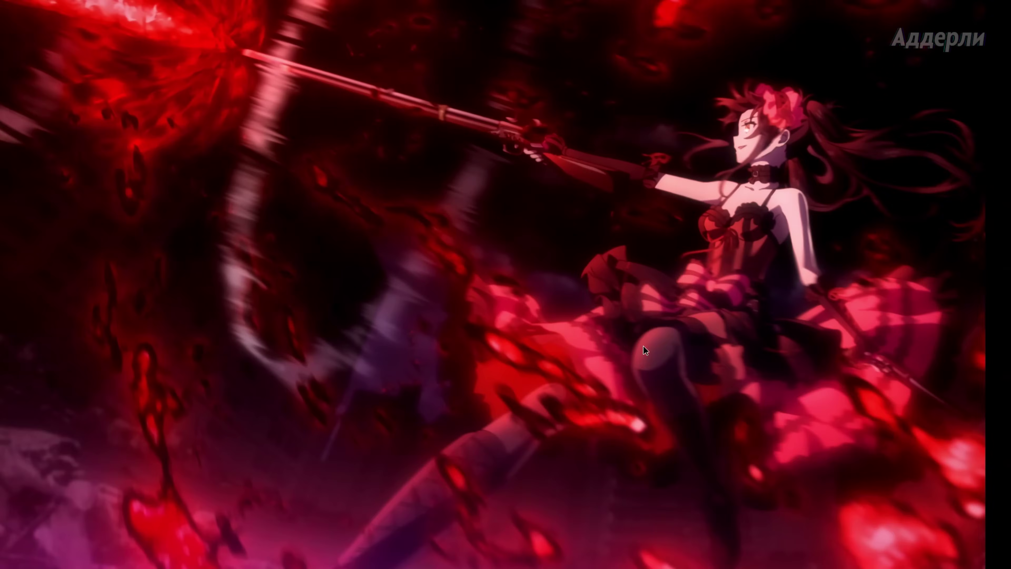
pyautogui.press('ctrl+super+Right')
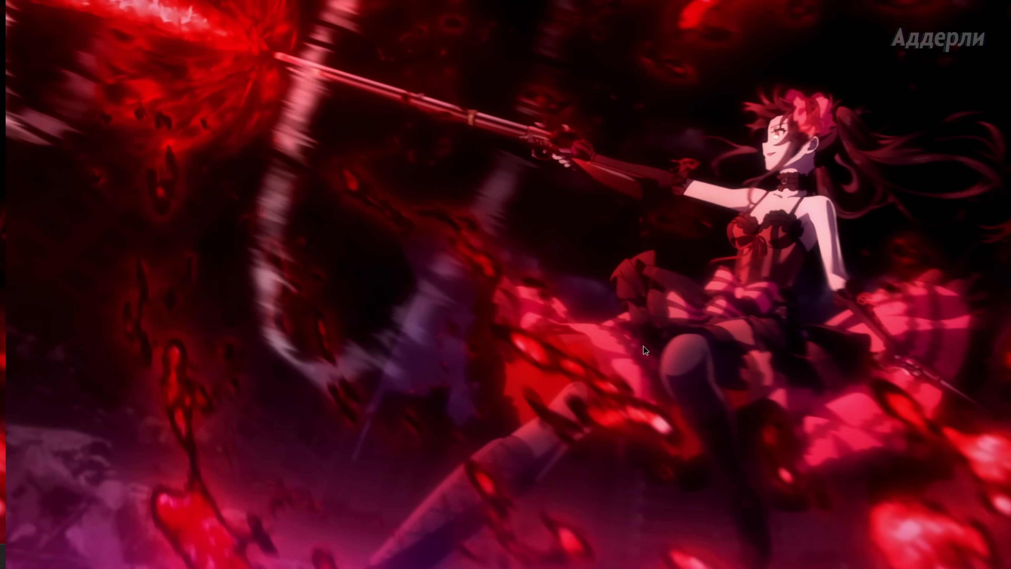
pyautogui.press('ctrl+super+Left')
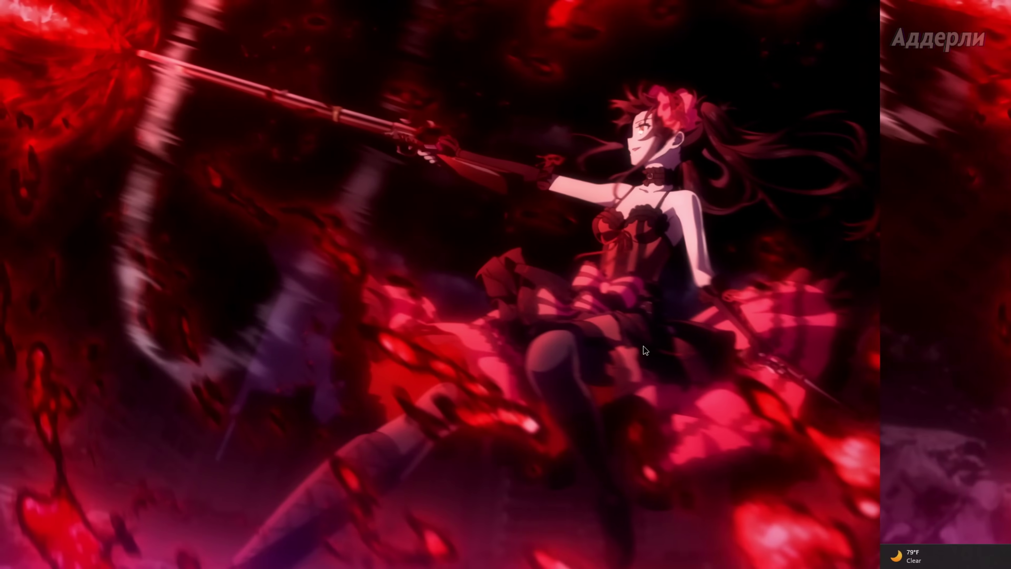
pyautogui.press('ctrl+super+Right')
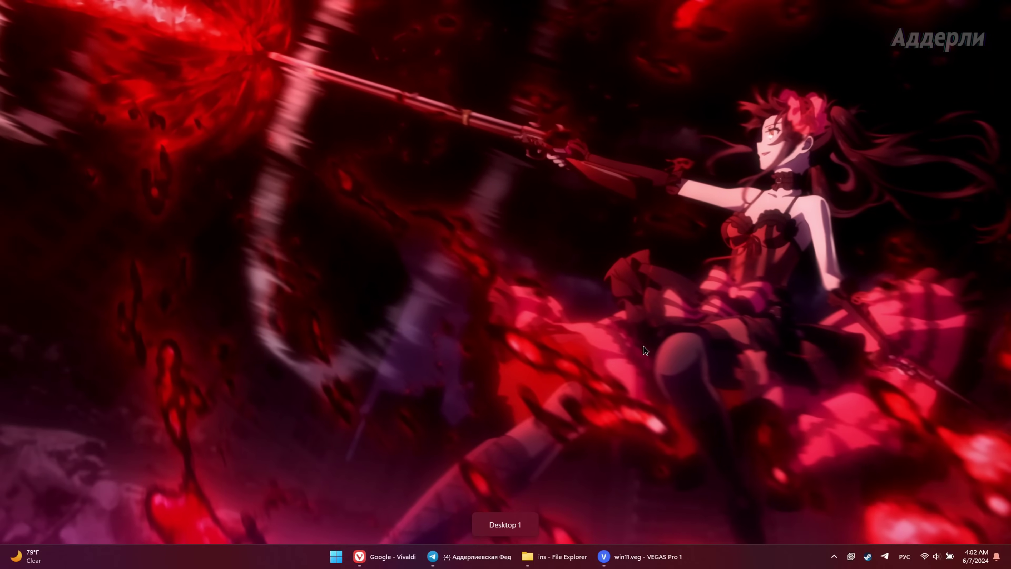
pyautogui.press('ctrl+super+Right')
pyautogui.press('ctrl+super+Left')
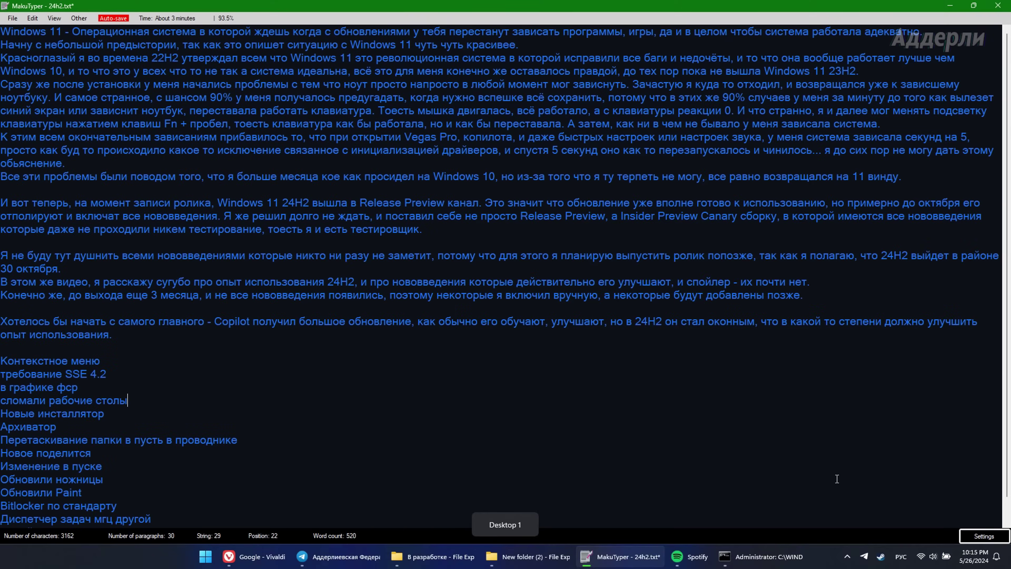
pyautogui.press('ctrl+super+Right')
pyautogui.press('ctrl+super+Left')
pyautogui.press('ctrl+super+Right')
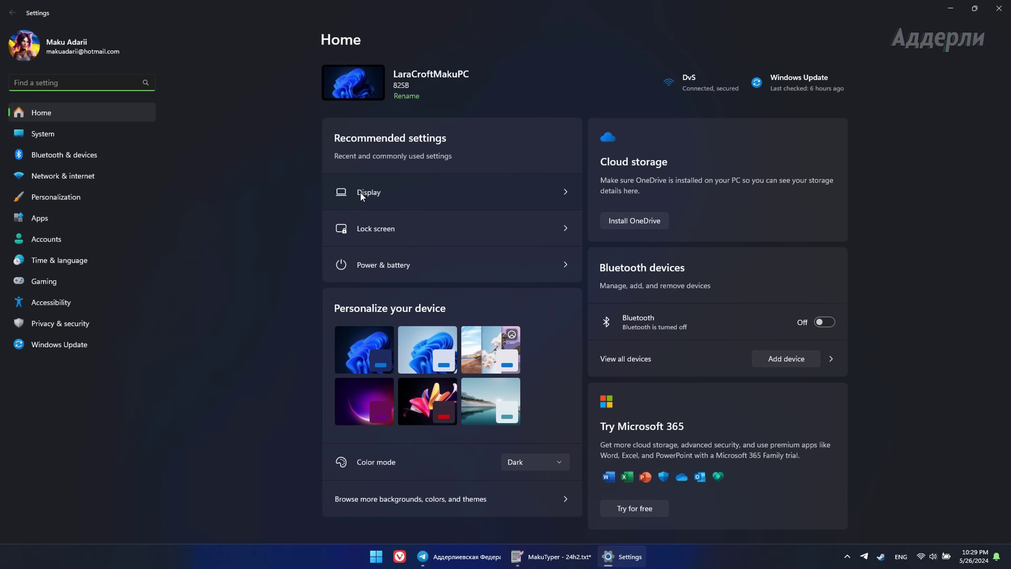
# - Open the Graphics page of the Display settings and expand the advanced graphics settings
pyautogui.click(360, 191)
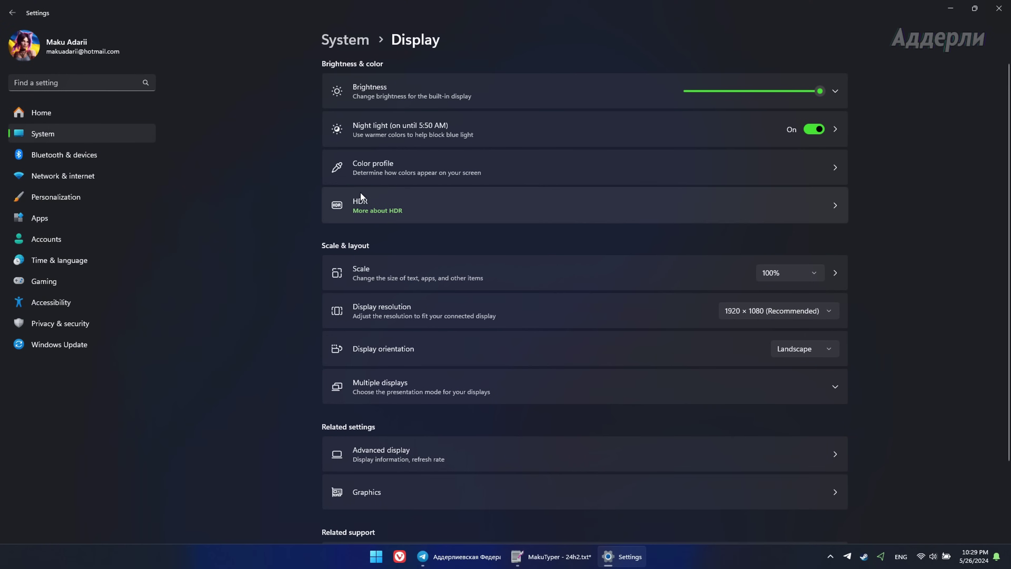
pyautogui.click(568, 491)
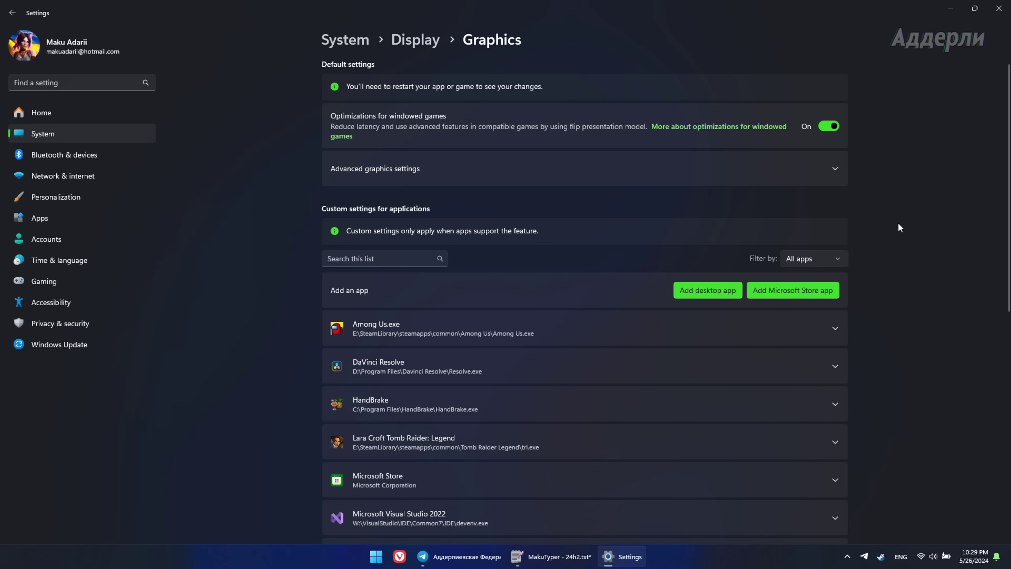
pyautogui.click(793, 172)
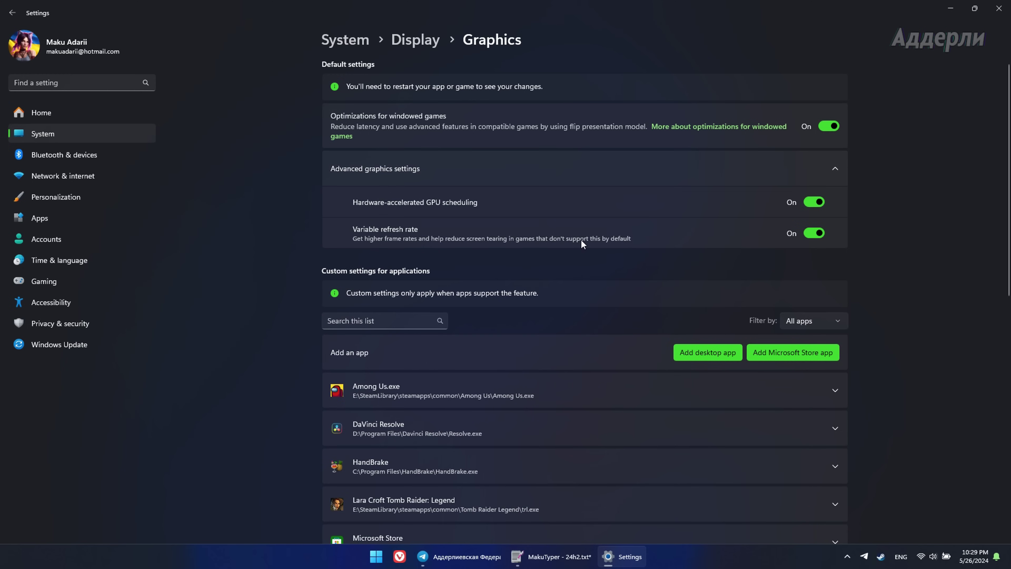
# - Examine the custom graphics settings of Lara Croft Tomb Raider: Legend, including its GPU preference options, and the rest of the app list
pyautogui.scroll(-7, 679, 275)
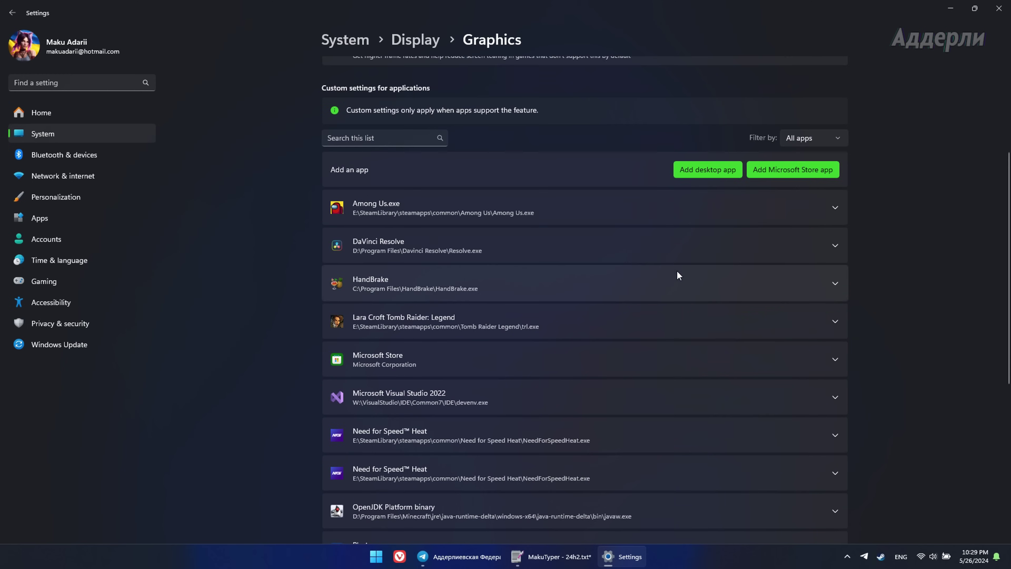
pyautogui.click(596, 217)
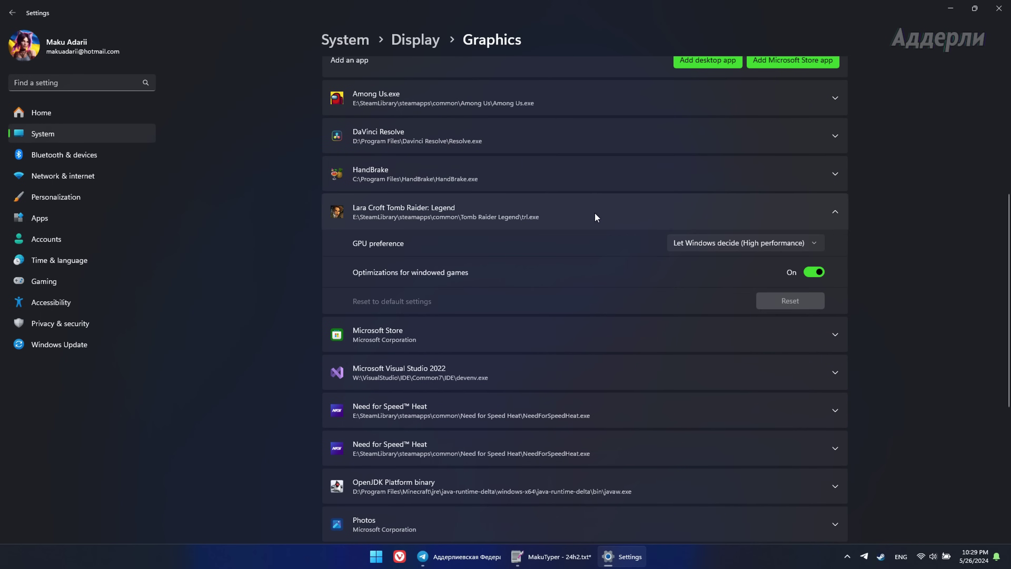
pyautogui.click(732, 246)
pyautogui.click(757, 289)
pyautogui.click(700, 241)
pyautogui.click(700, 223)
pyautogui.scroll(-6, 530, 322)
pyautogui.scroll(-1, 614, 217)
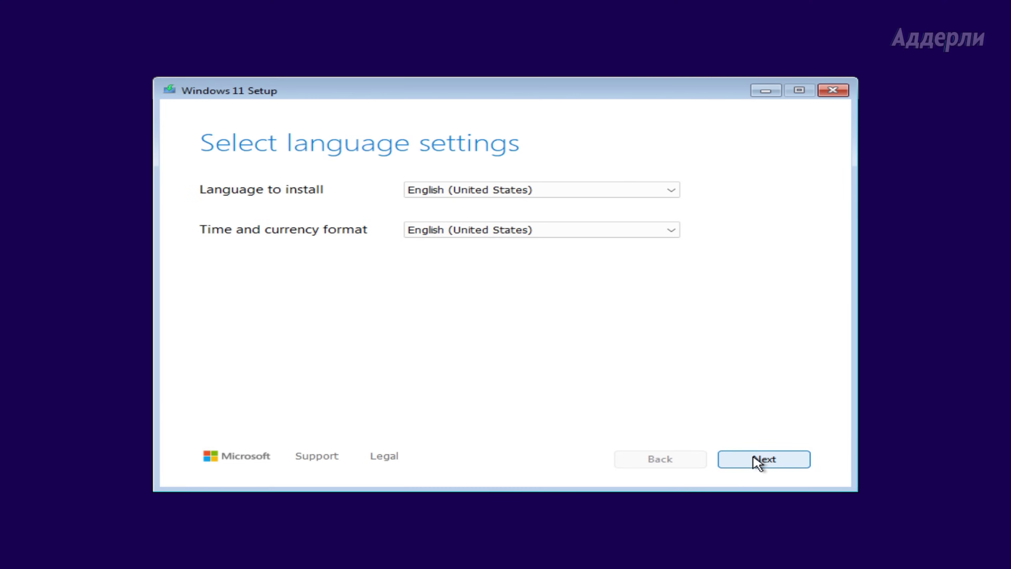
# - Keep English (United States) for the language and time format, and proceed with the Install Windows 11 option to the image selection
pyautogui.click(761, 461)
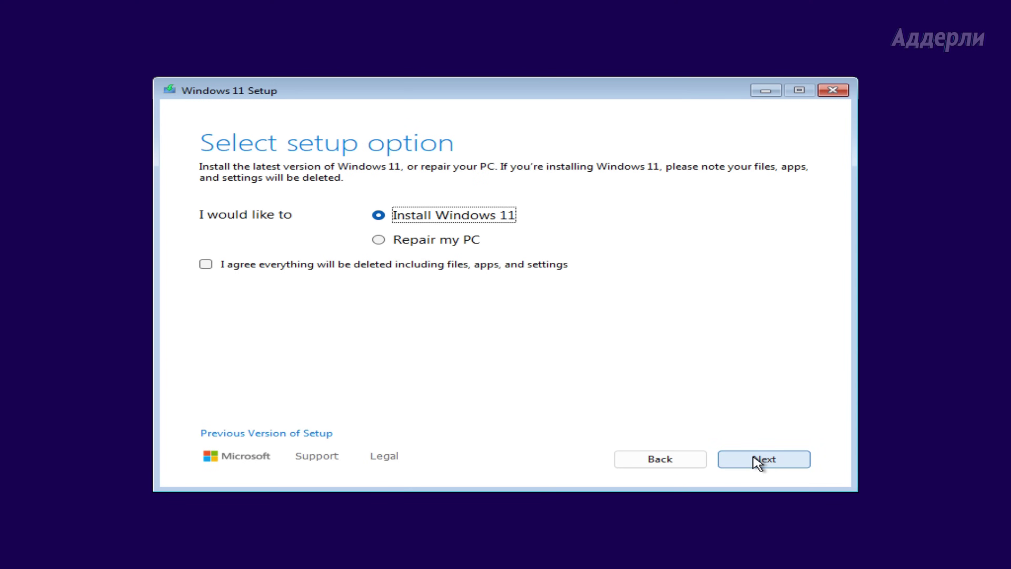
pyautogui.click(755, 462)
pyautogui.click(289, 418)
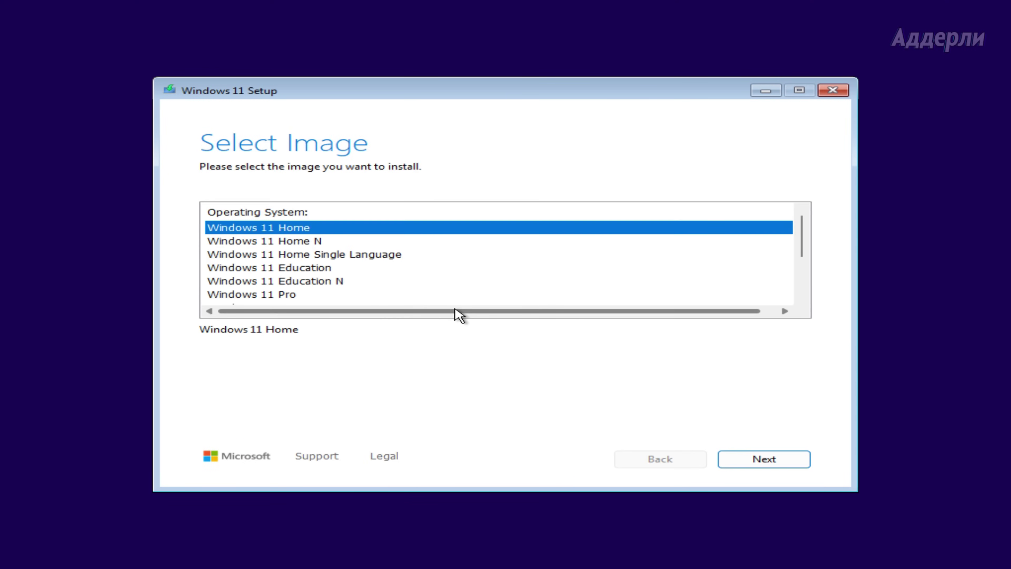
# - Choose the Windows 11 Pro image for installation and continue to the disk selection
pyautogui.click(418, 295)
pyautogui.click(782, 462)
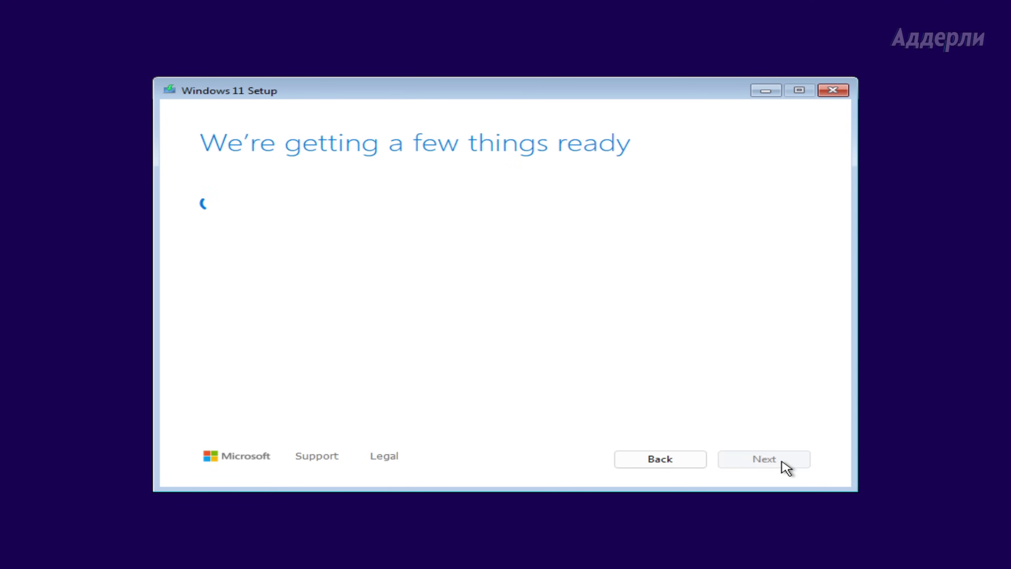
pyautogui.click(790, 464)
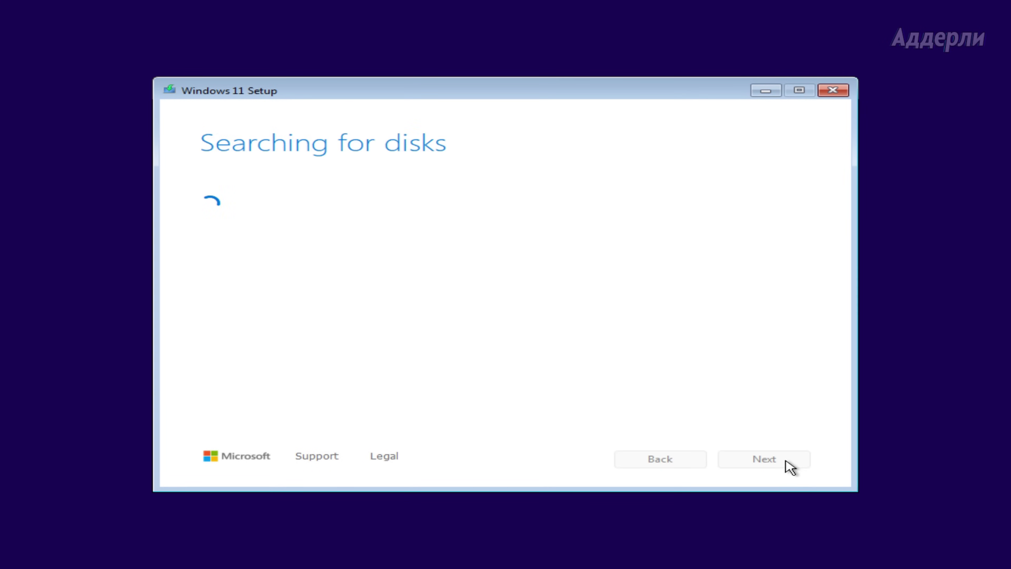
# - Create a partition with a custom size in the unallocated space of Disk 0
pyautogui.click(579, 212)
pyautogui.write('3')
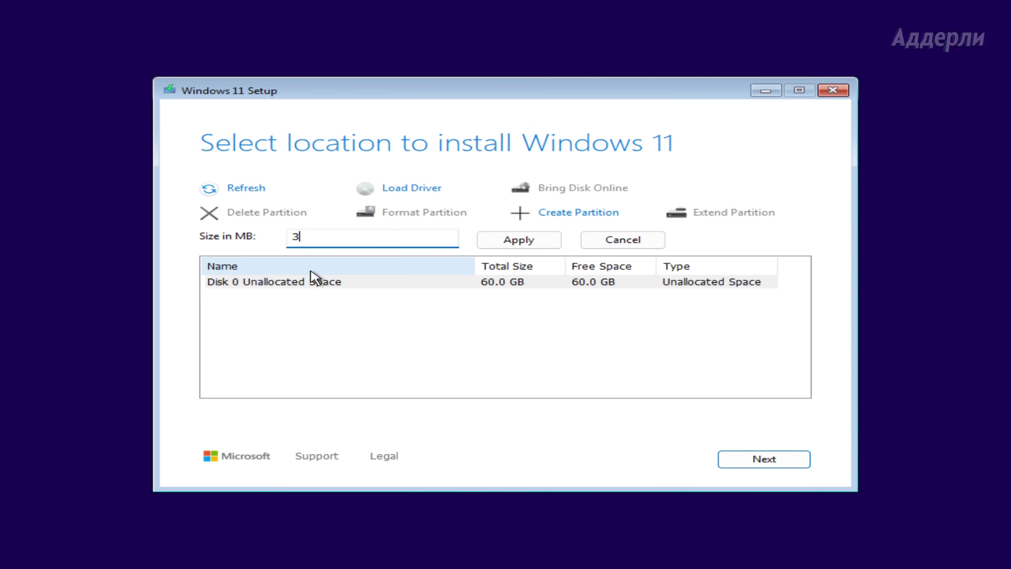
pyautogui.click(522, 241)
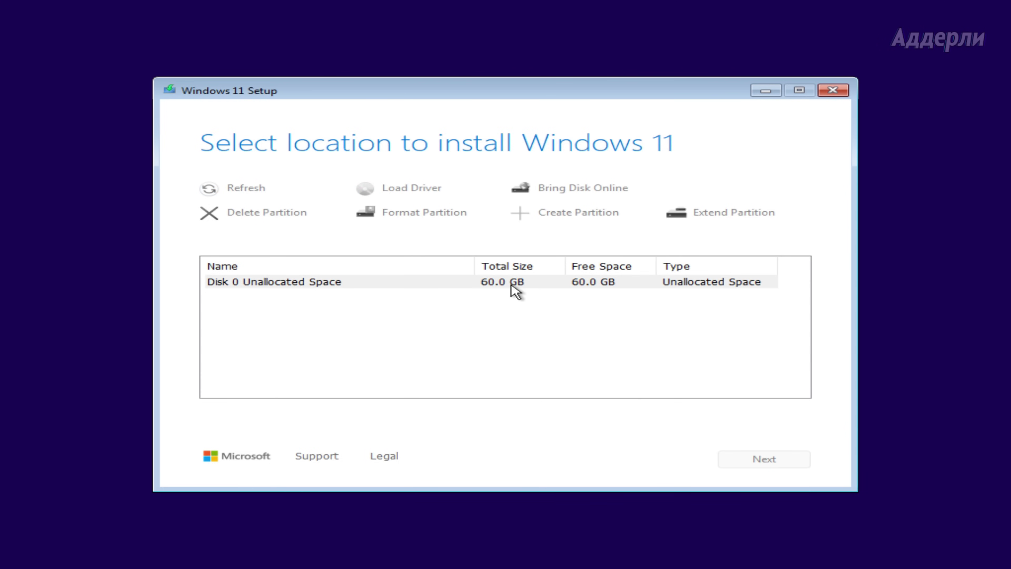
# - Check the details of the drive warning, dismiss them, and start the Windows 11 Pro installation
pyautogui.click(509, 414)
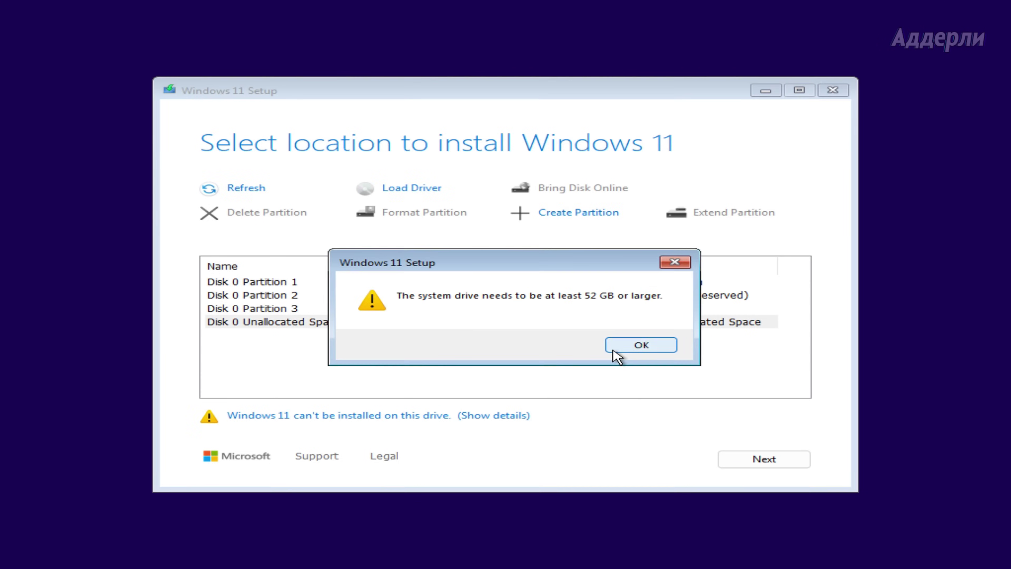
pyautogui.click(615, 349)
pyautogui.click(772, 460)
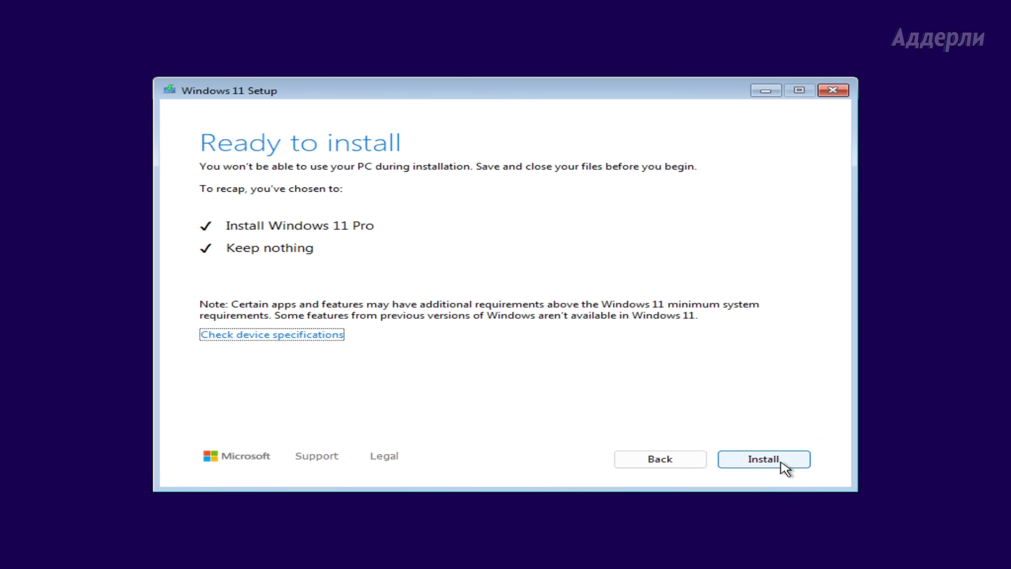
pyautogui.click(778, 462)
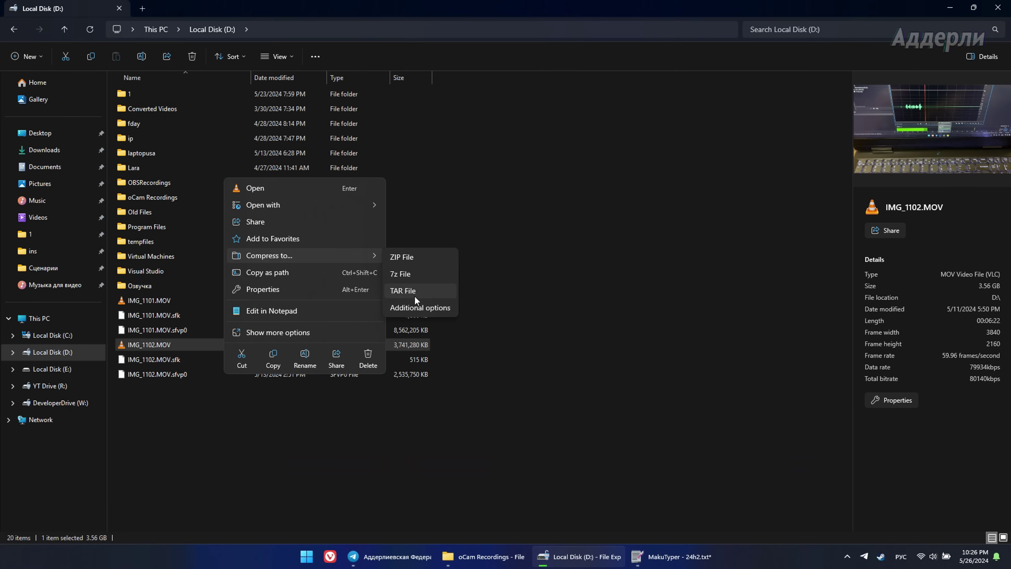
# - Open the additional compression options for IMG_1102.MOV and look through the compression methods
pyautogui.click(423, 309)
pyautogui.click(522, 271)
pyautogui.click(526, 276)
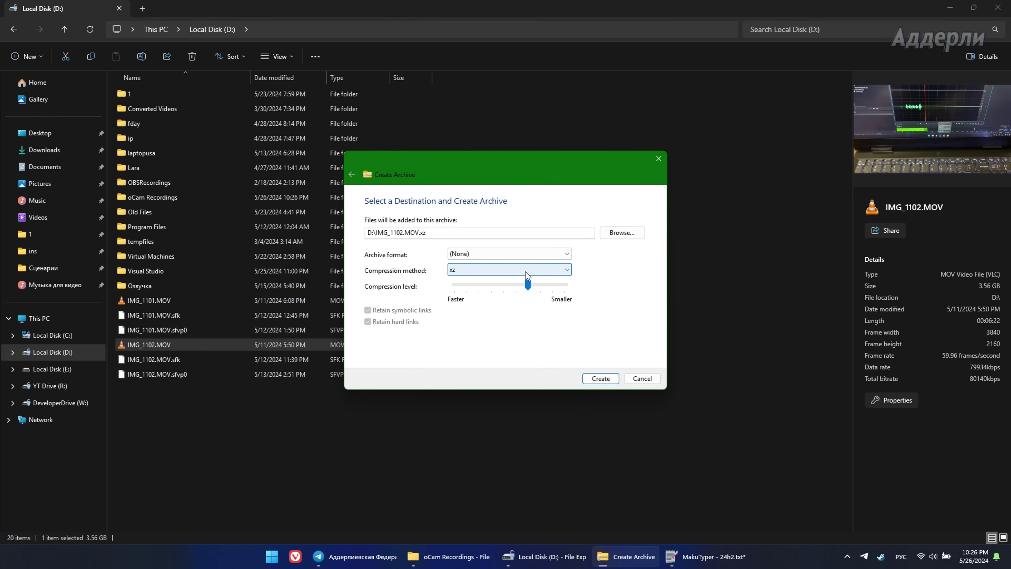
# - Try different archive formats for IMG_1102.MOV, including 7zip, and finish with ZIP
pyautogui.click(509, 254)
pyautogui.click(506, 310)
pyautogui.click(476, 259)
pyautogui.click(486, 273)
pyautogui.click(475, 260)
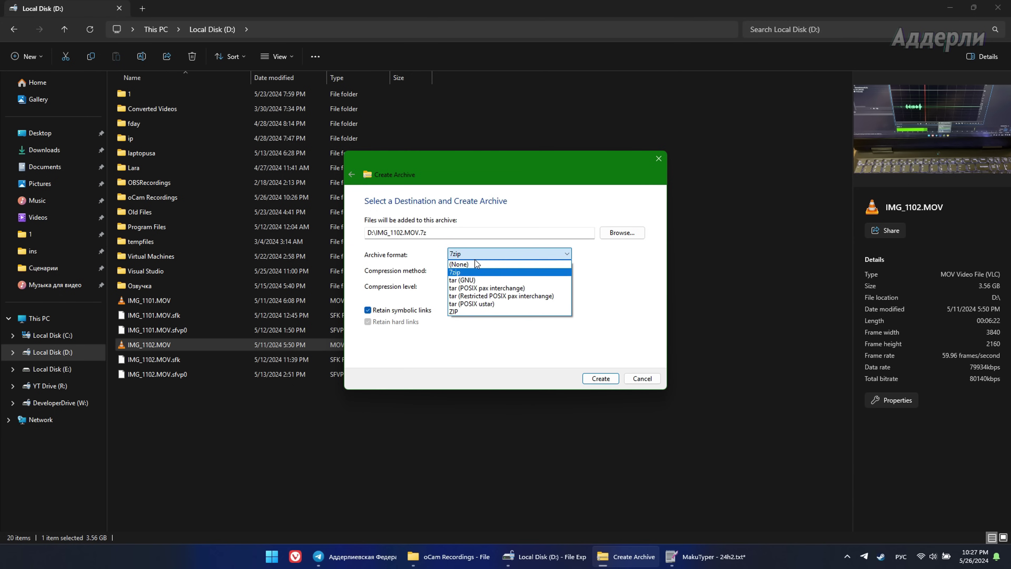
pyautogui.click(483, 310)
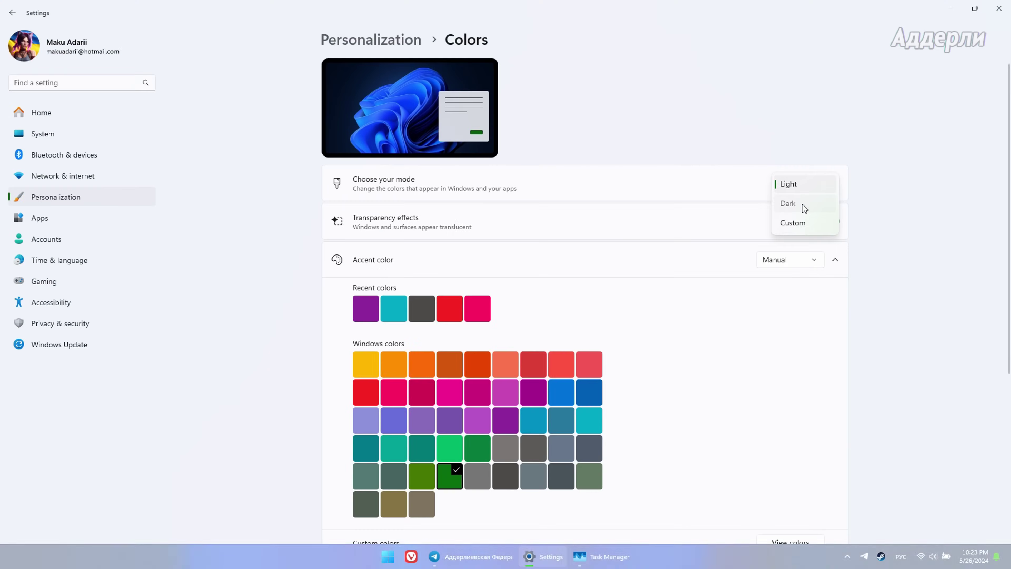
# - Set the Windows color mode to Dark and bring up Task Manager to inspect the memory composition
pyautogui.click(803, 204)
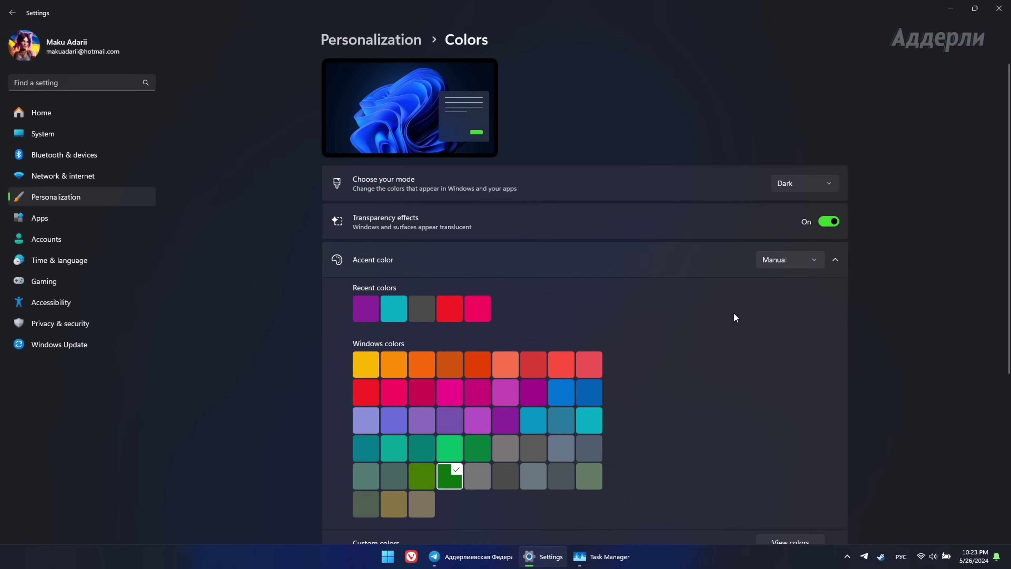
pyautogui.click(611, 565)
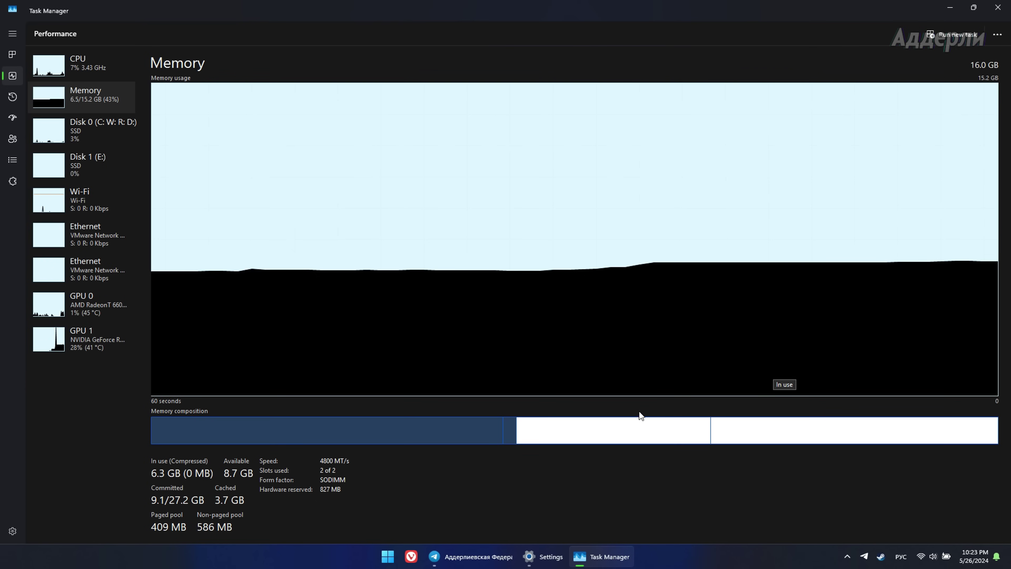
pyautogui.moveTo(449, 431)
pyautogui.moveTo(449, 432)
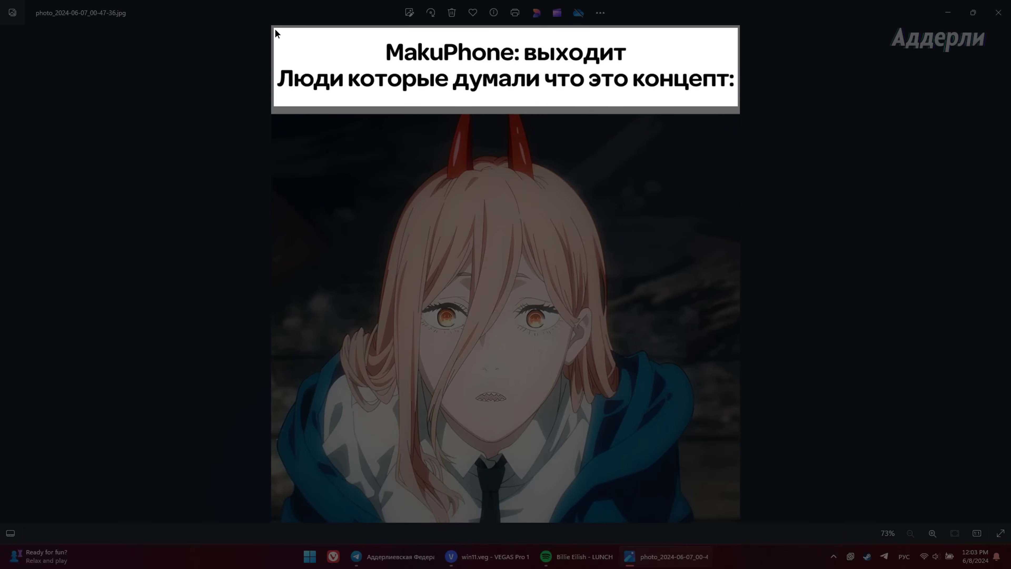
# - Capture the caption area above the anime picture, open the screenshot in Snipping Tool and turn on text recognition
pyautogui.moveTo(275, 30); pyautogui.dragTo(276, 31)
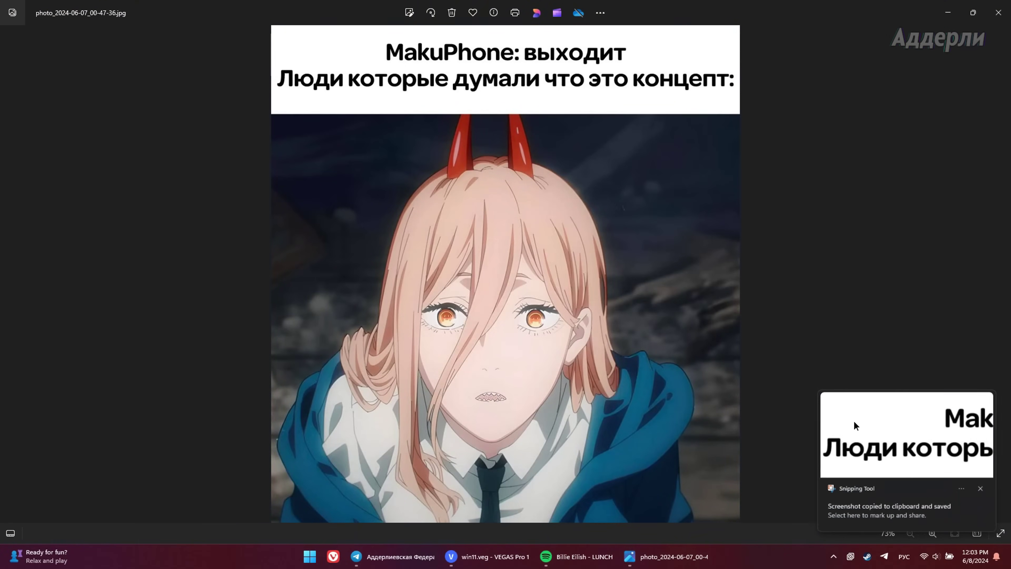
pyautogui.click(854, 420)
pyautogui.moveTo(577, 223); pyautogui.dragTo(403, 38)
pyautogui.click(557, 58)
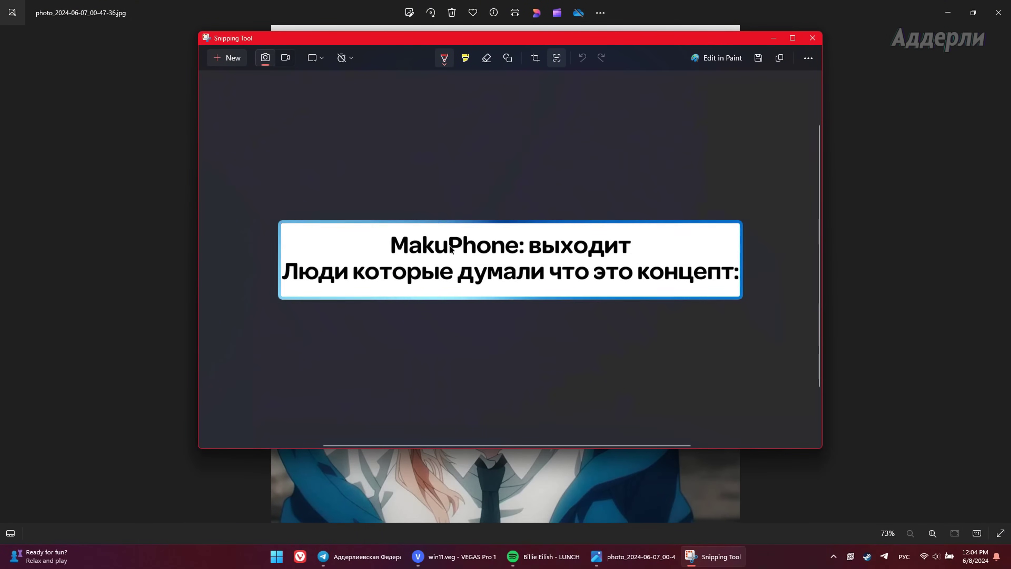
# - Copy the two recognized caption lines from the screenshot, paste them into the Run dialog and cancel it
pyautogui.moveTo(391, 245); pyautogui.dragTo(726, 275)
pyautogui.hotkey('ctrl', 'c')
pyautogui.press('super+r')
pyautogui.hotkey('ctrl', 'v')
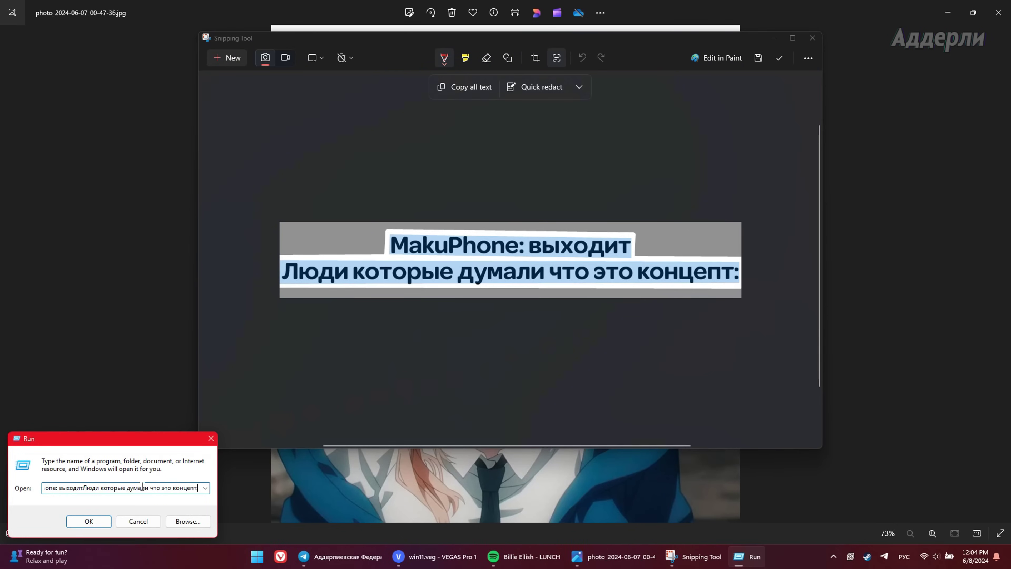
pyautogui.click(138, 521)
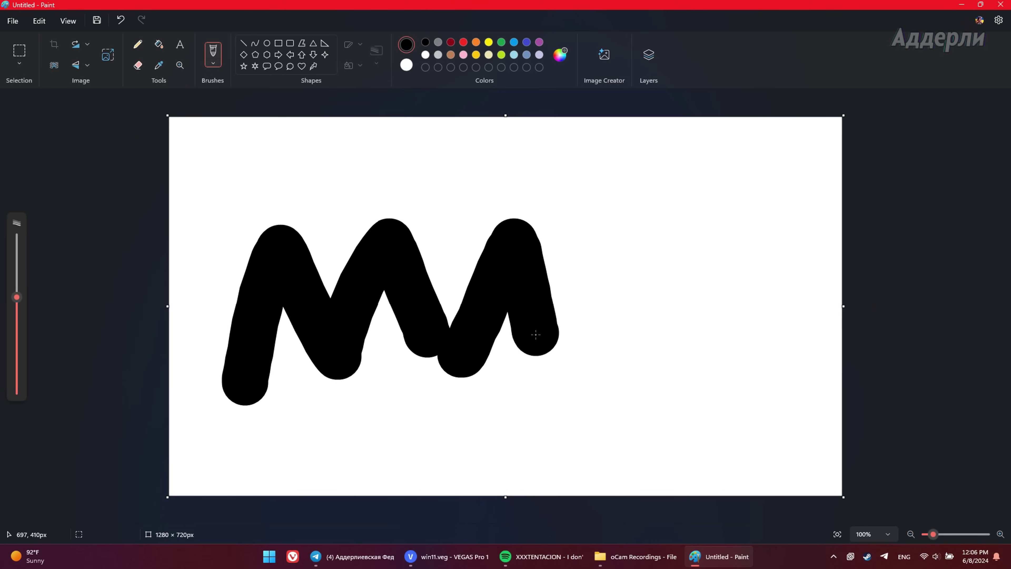
# - Draw more thick black brush strokes to the right of the zigzag on the Paint canvas
pyautogui.moveTo(612, 248); pyautogui.dragTo(624, 363)
pyautogui.moveTo(708, 237); pyautogui.dragTo(672, 317)
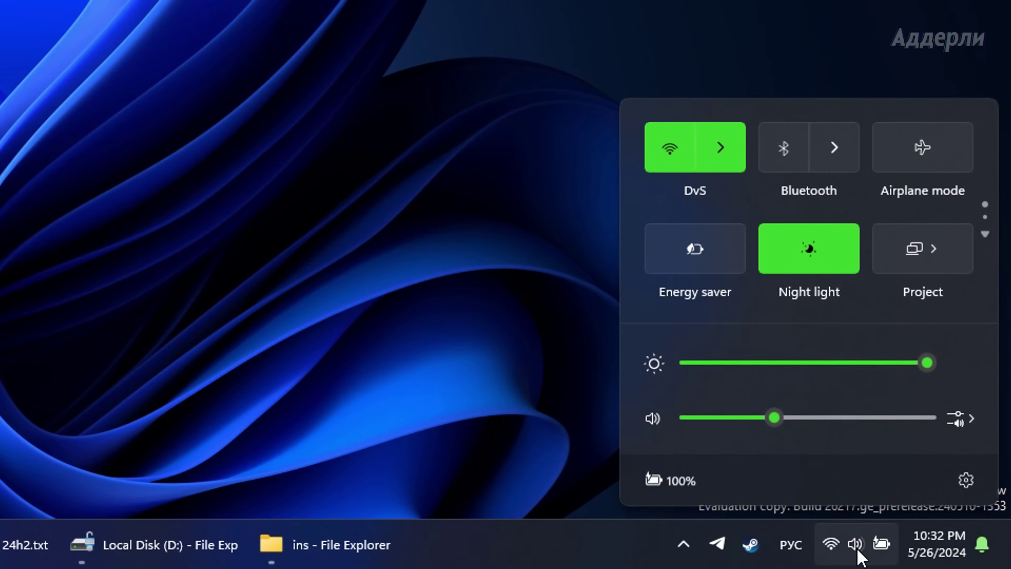
# - Show the quick settings and rearrange the tiles by moving Night light to another place in the grid
pyautogui.click(935, 562)
pyautogui.click(935, 562)
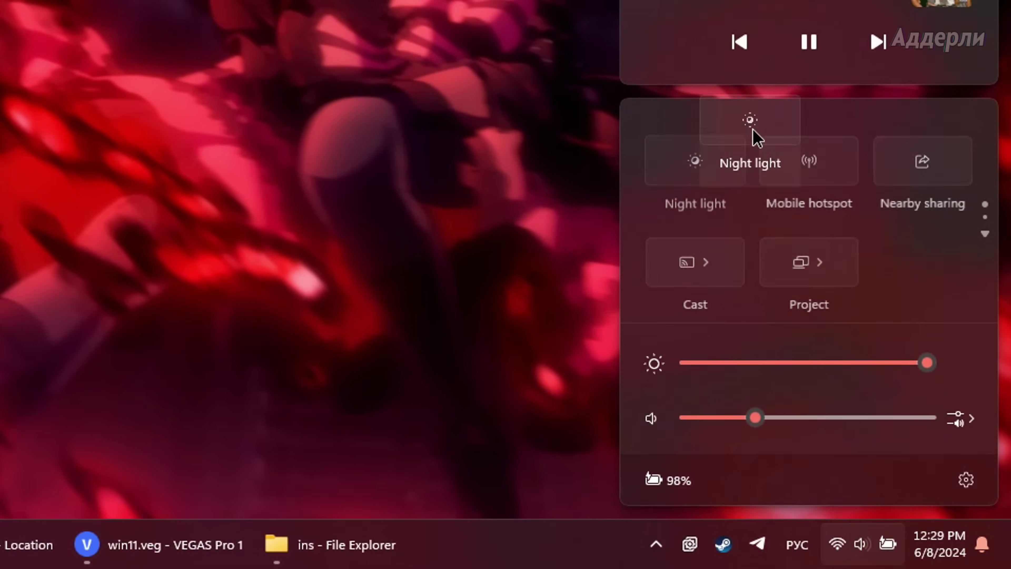
pyautogui.moveTo(752, 129); pyautogui.dragTo(916, 151)
pyautogui.moveTo(916, 249); pyautogui.dragTo(871, 219)
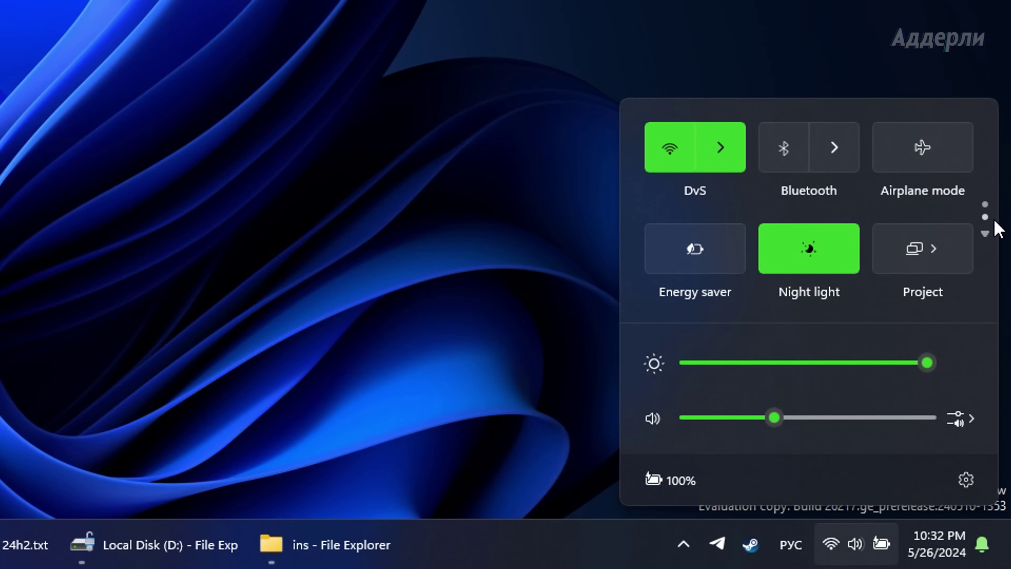
# - Look through both pages of quick settings tiles, including Accessibility and Live captions, and close the panel
pyautogui.click(986, 234)
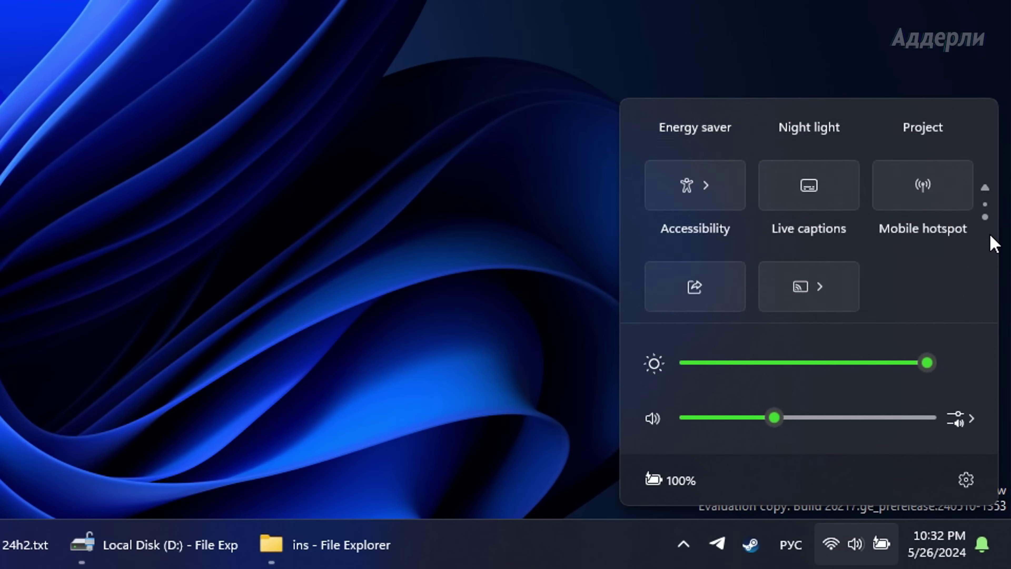
pyautogui.click(987, 187)
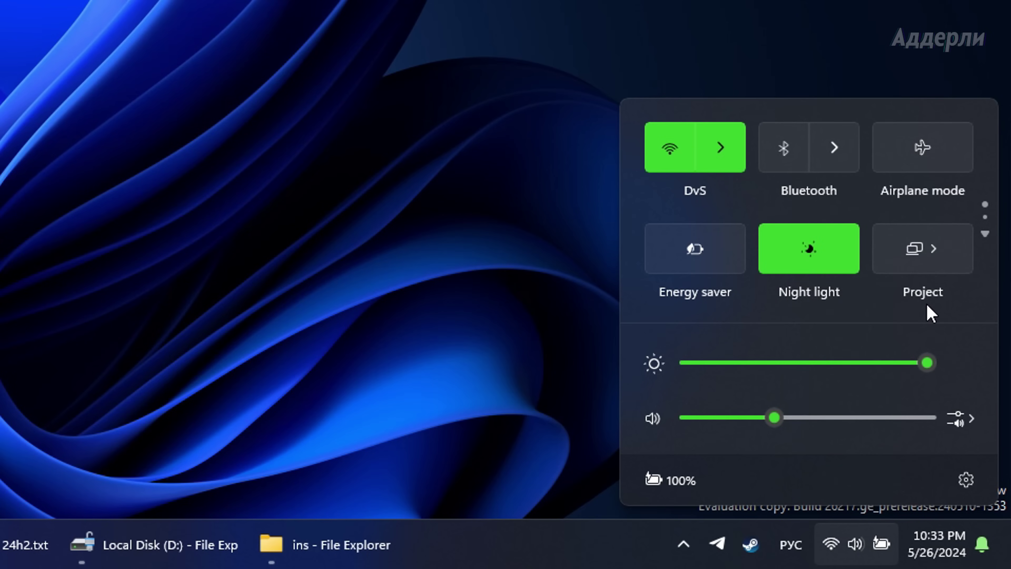
pyautogui.scroll(-1, 860, 221)
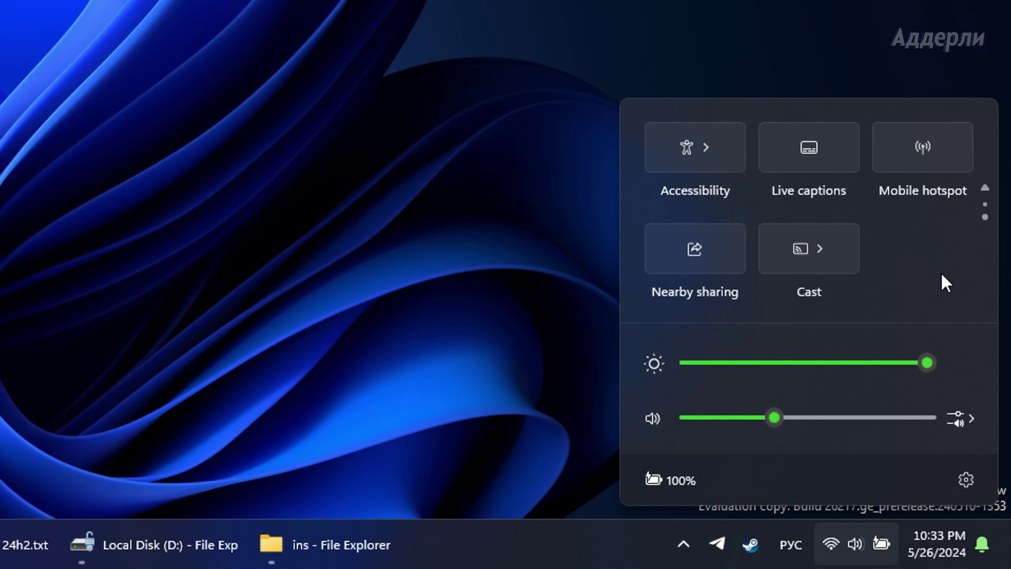
pyautogui.click(855, 548)
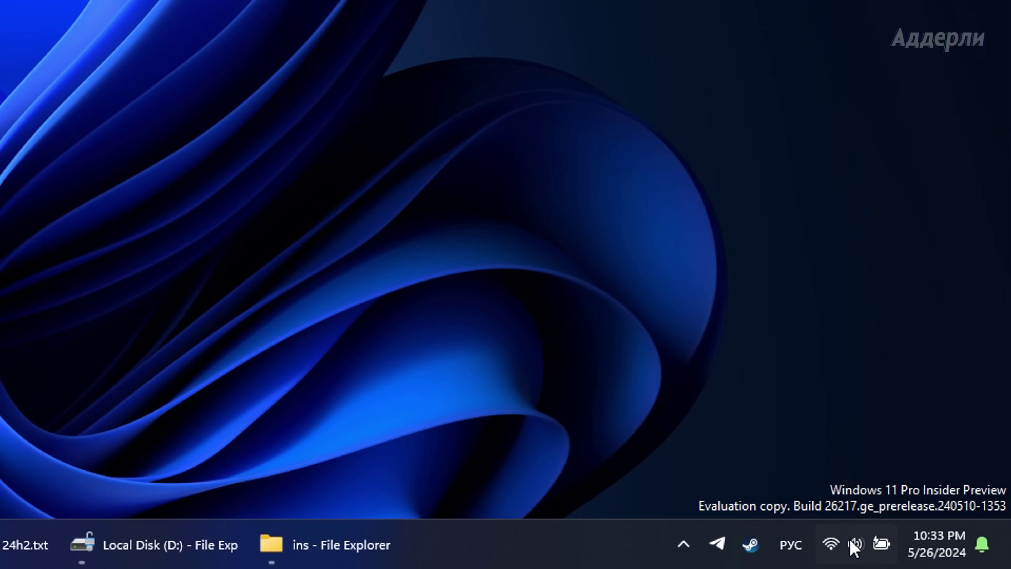
# - Repeatedly open and close the input language list and the quick settings panel to compare how they respond
pyautogui.click(772, 544)
pyautogui.click(772, 544)
pyautogui.click(772, 545)
pyautogui.click(773, 546)
pyautogui.click(860, 552)
pyautogui.click(860, 552)
pyautogui.press('super+a')
pyautogui.press('super+a')
pyautogui.press('super+a')
pyautogui.press('super+a')
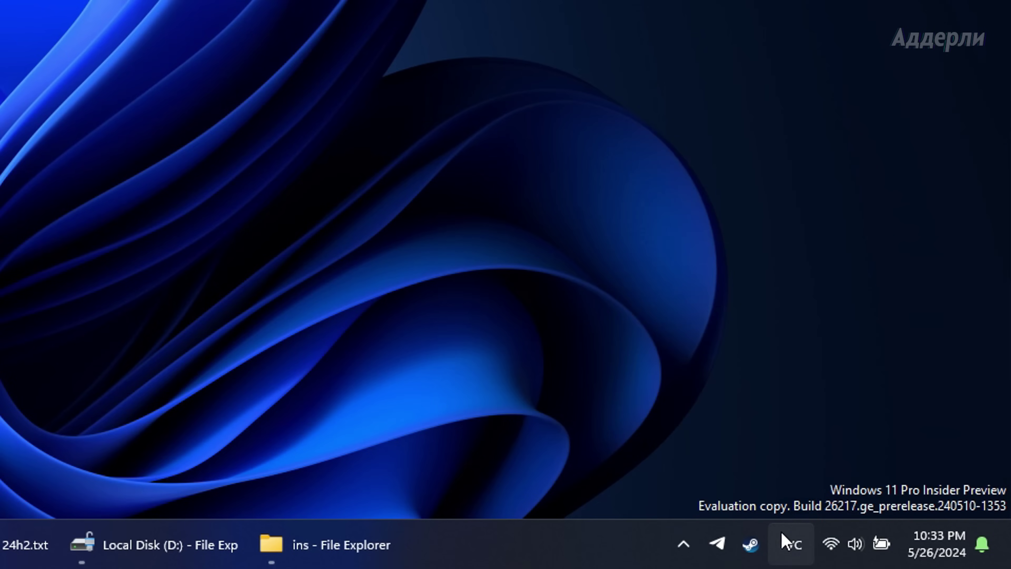
pyautogui.click(806, 548)
pyautogui.click(806, 544)
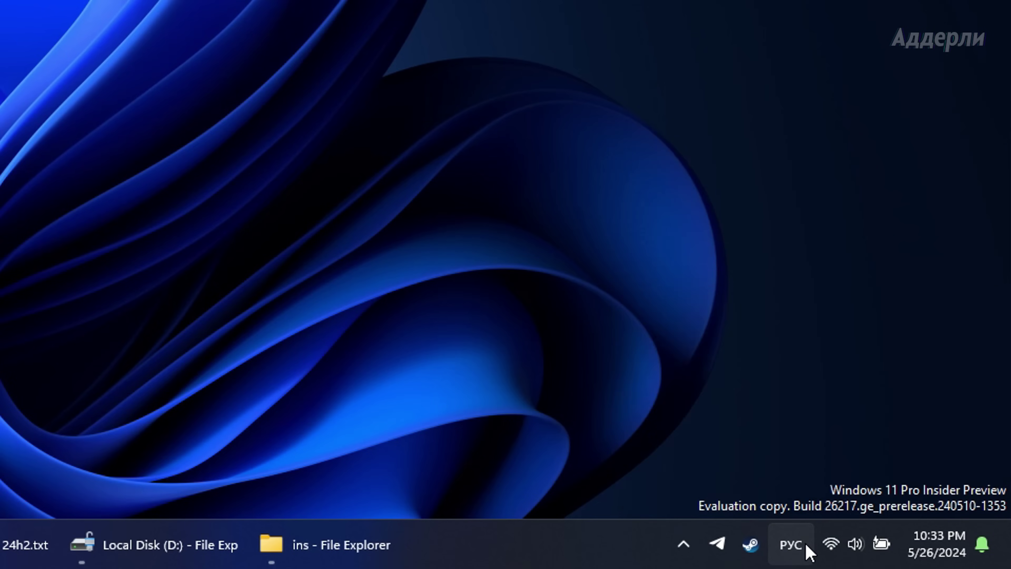